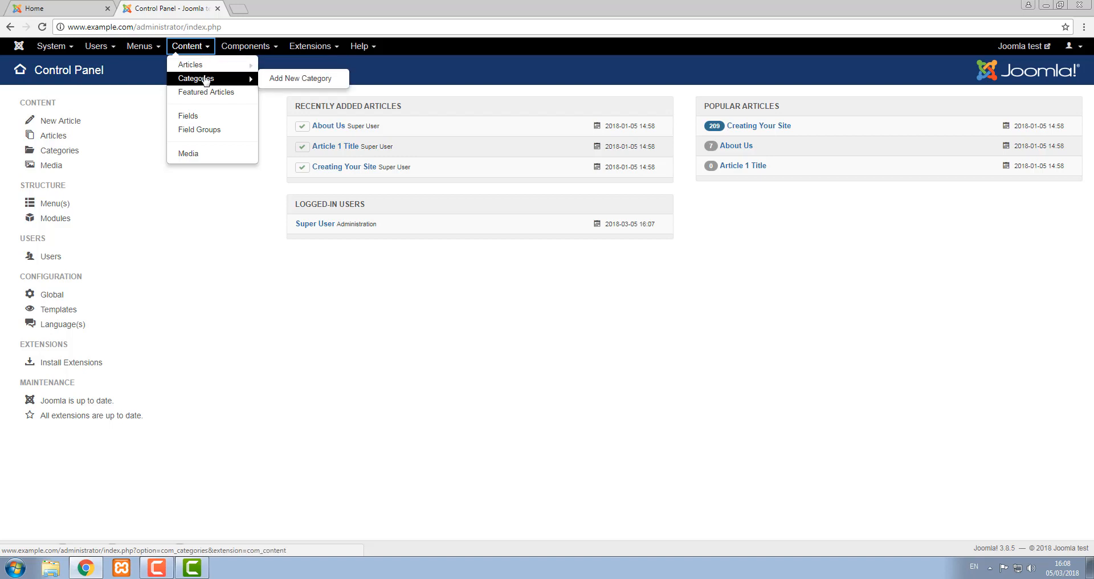
# Step: Look through the article categories list and the media manager with its options
pyautogui.click(204, 80)
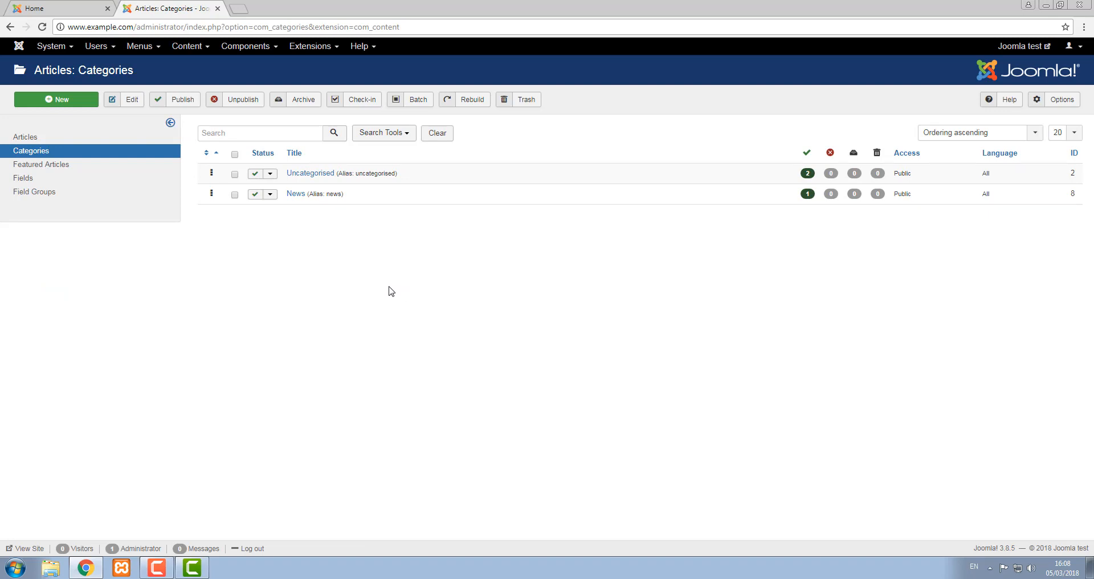
pyautogui.click(188, 46)
pyautogui.click(213, 155)
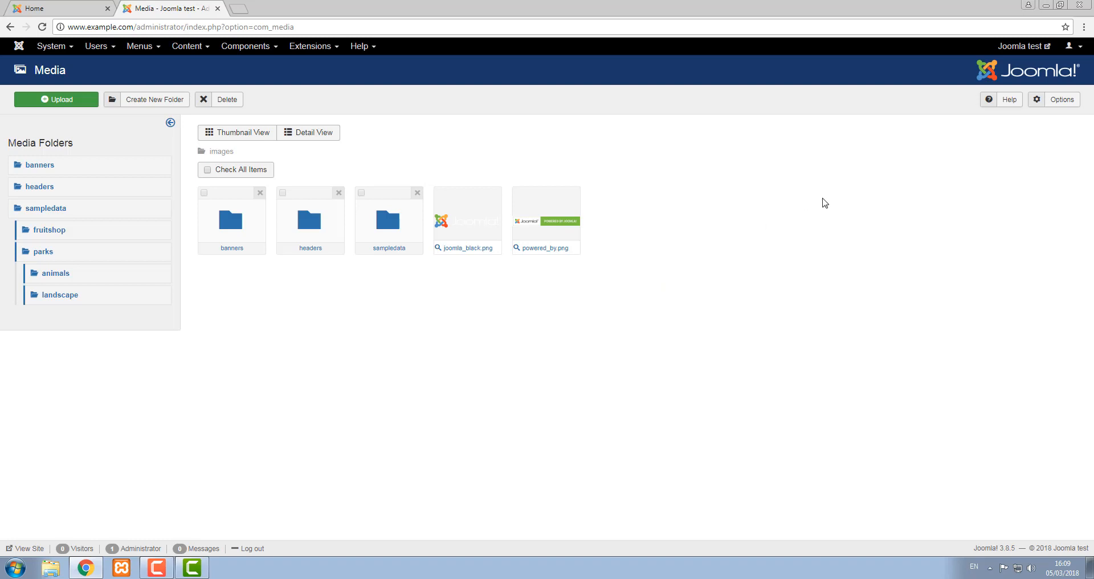
pyautogui.click(1063, 101)
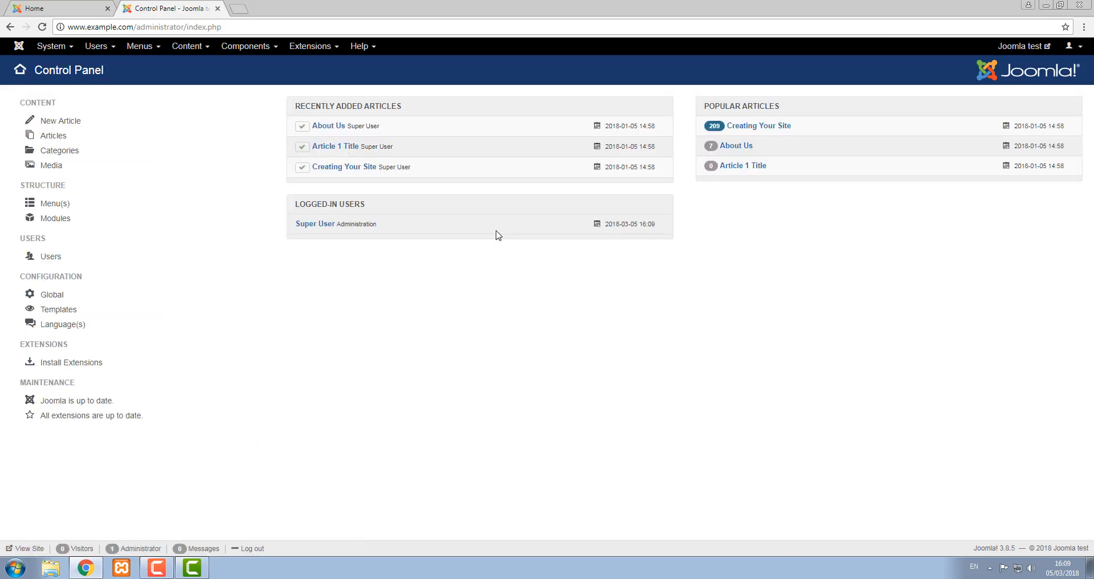
# Step: Open the Creating Your Site article from the article list, view its category choices, and close it without changes
pyautogui.click(184, 49)
pyautogui.click(193, 64)
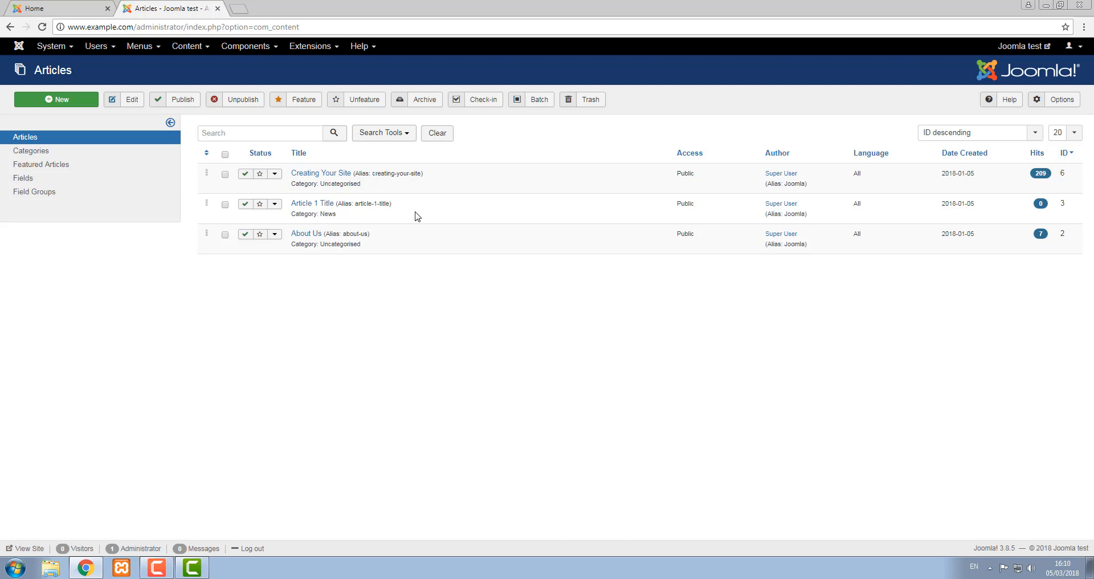
pyautogui.click(327, 176)
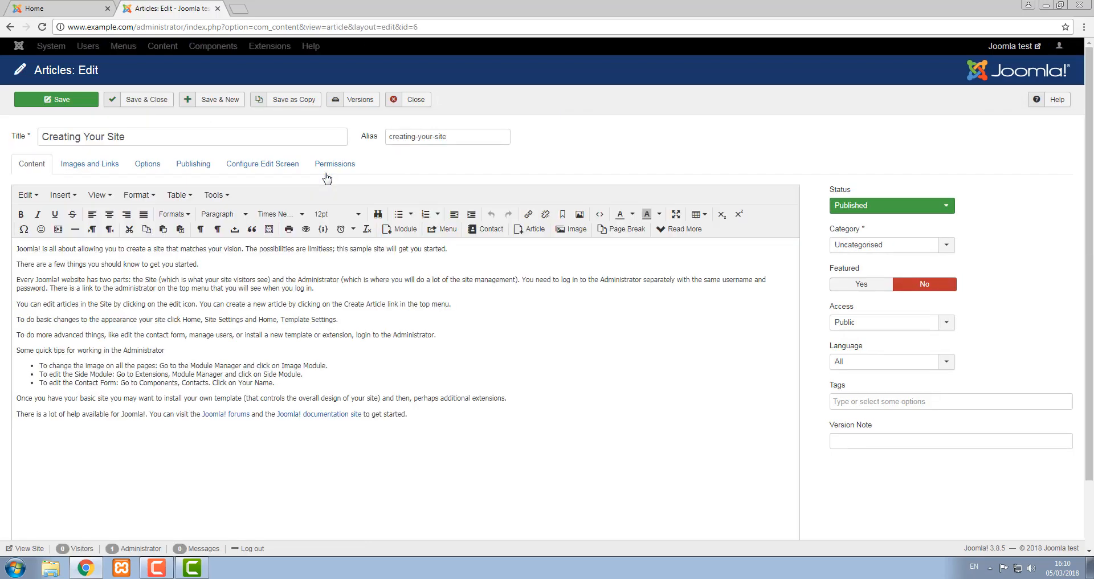
pyautogui.click(934, 246)
pyautogui.click(937, 248)
pyautogui.click(402, 103)
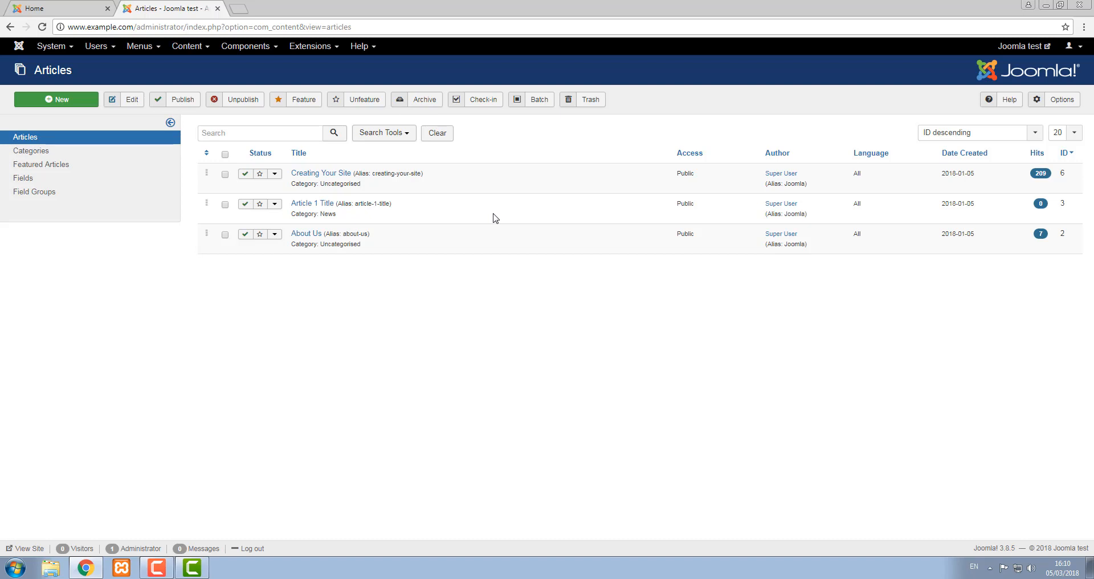
# Step: Mark the Creating Your Site and Article 1 Title entries and look at the article list's category filter
pyautogui.click(225, 174)
pyautogui.click(225, 205)
pyautogui.click(392, 134)
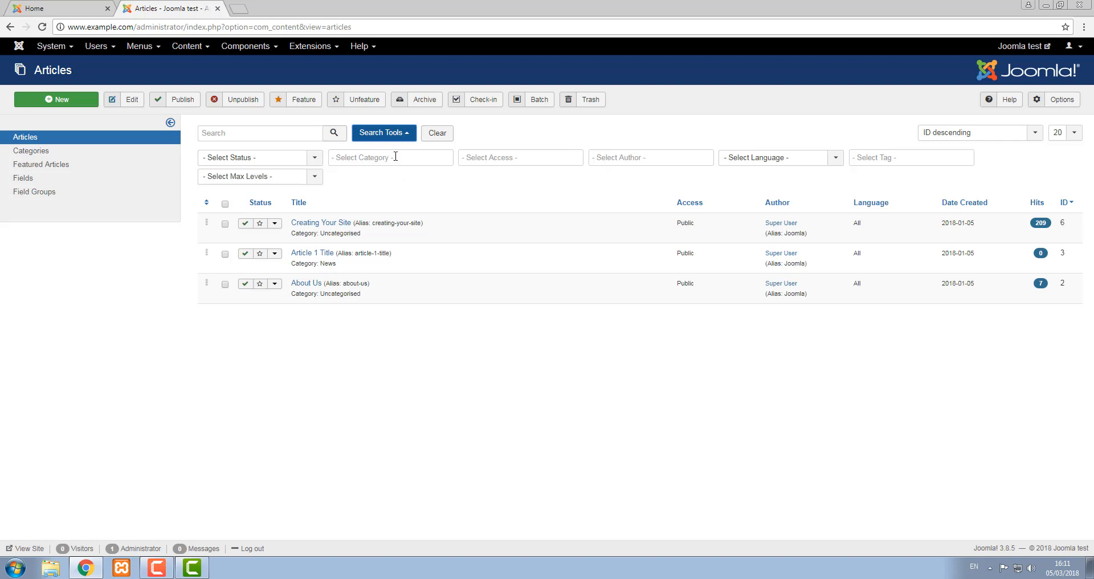
pyautogui.click(395, 157)
pyautogui.click(393, 188)
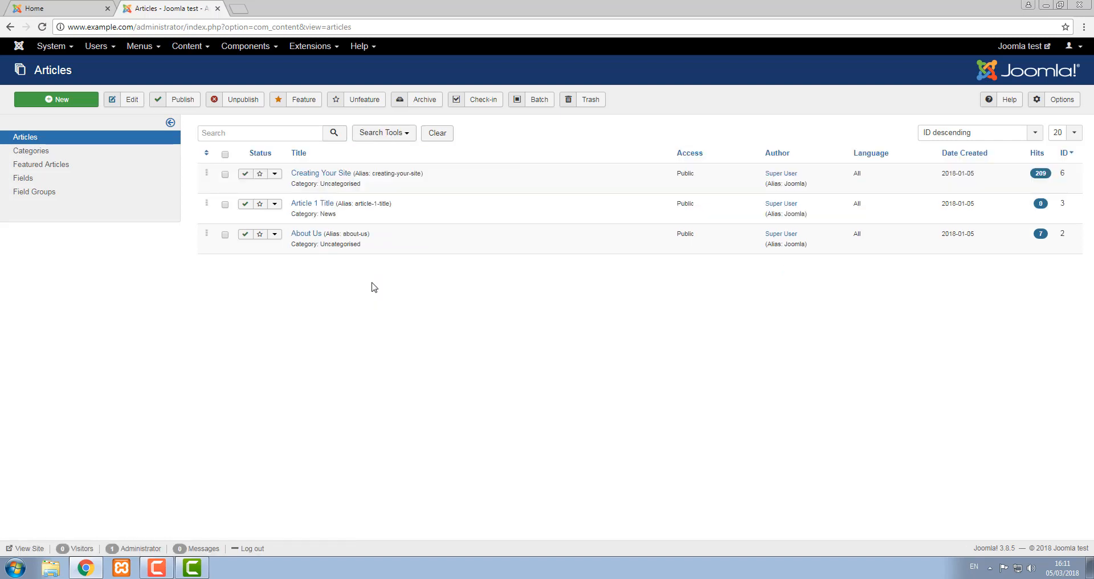
# Step: Create a new article titled "Example article title" and save it
pyautogui.click(81, 106)
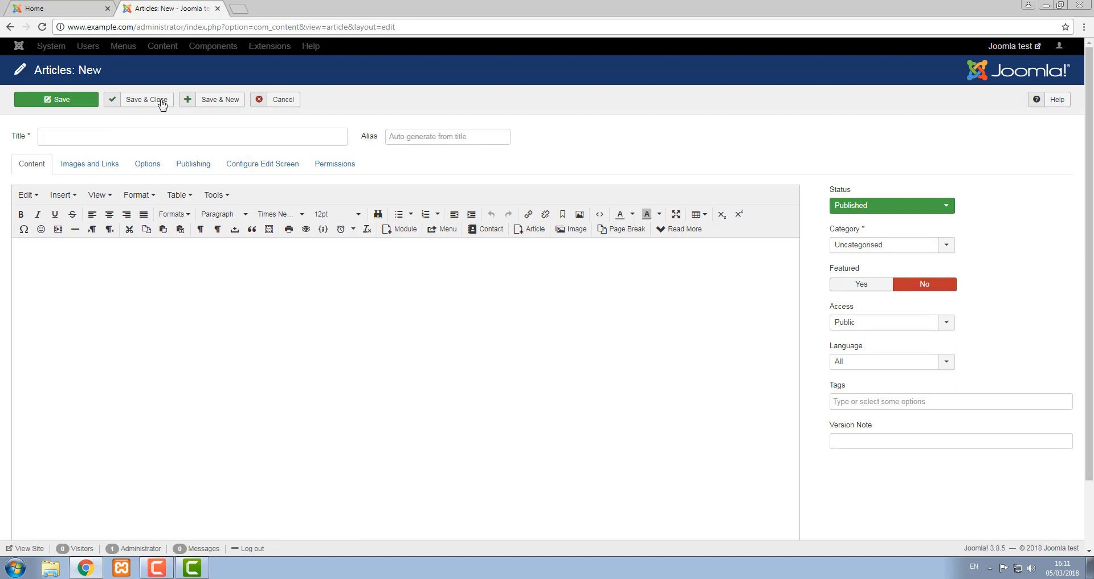
pyautogui.click(275, 99)
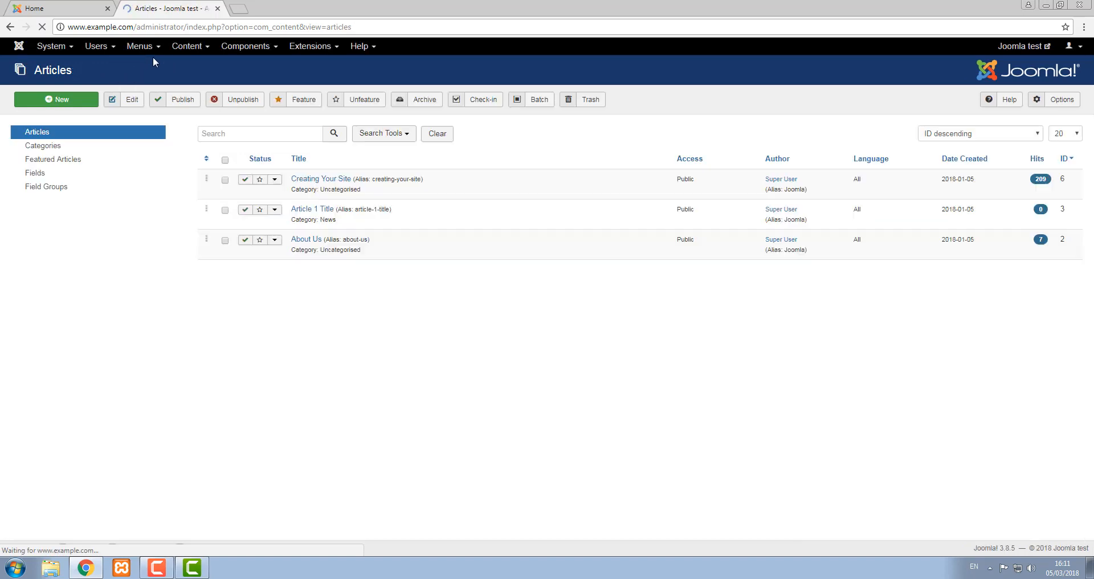
pyautogui.click(184, 46)
pyautogui.moveTo(197, 67)
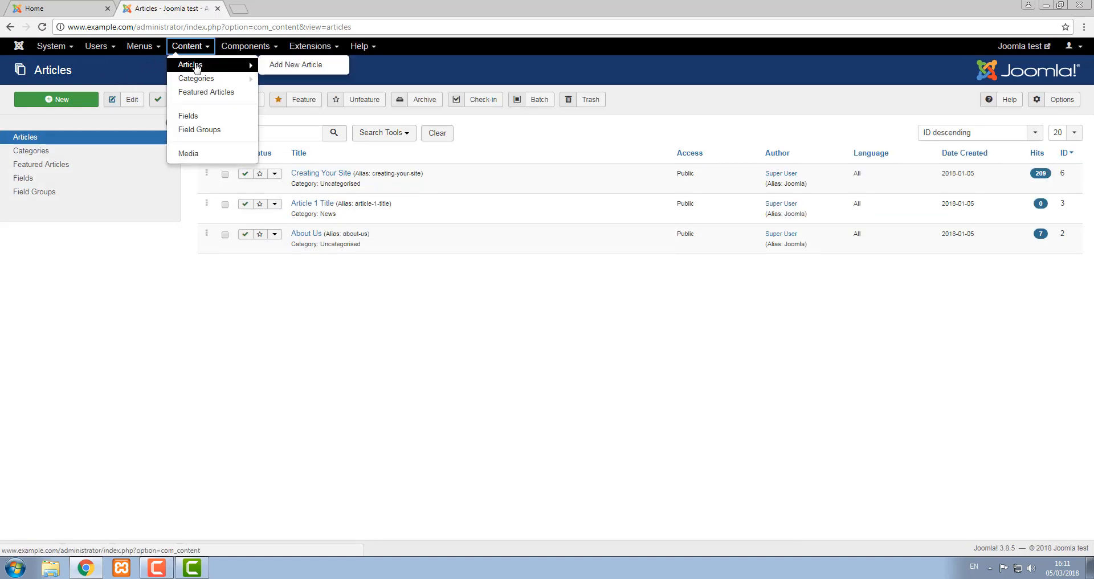
pyautogui.click(303, 66)
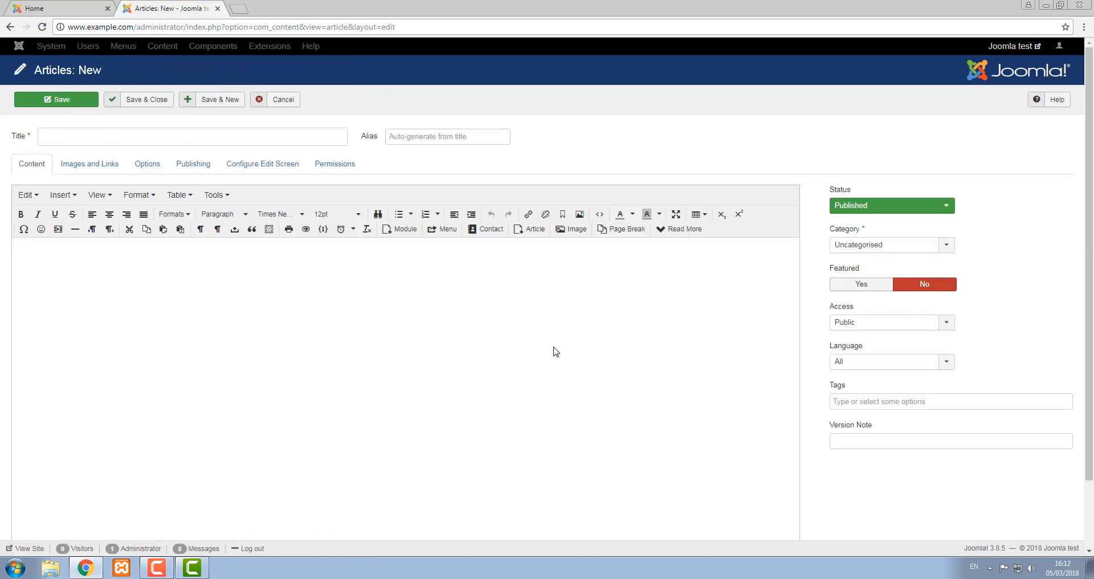
pyautogui.click(62, 139)
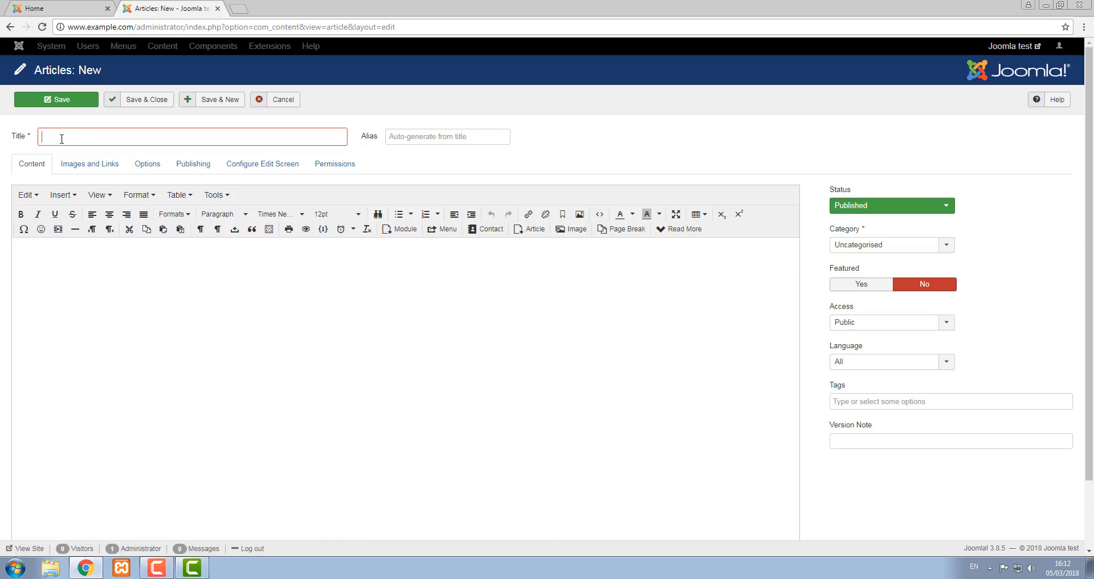
pyautogui.write('Example article title')
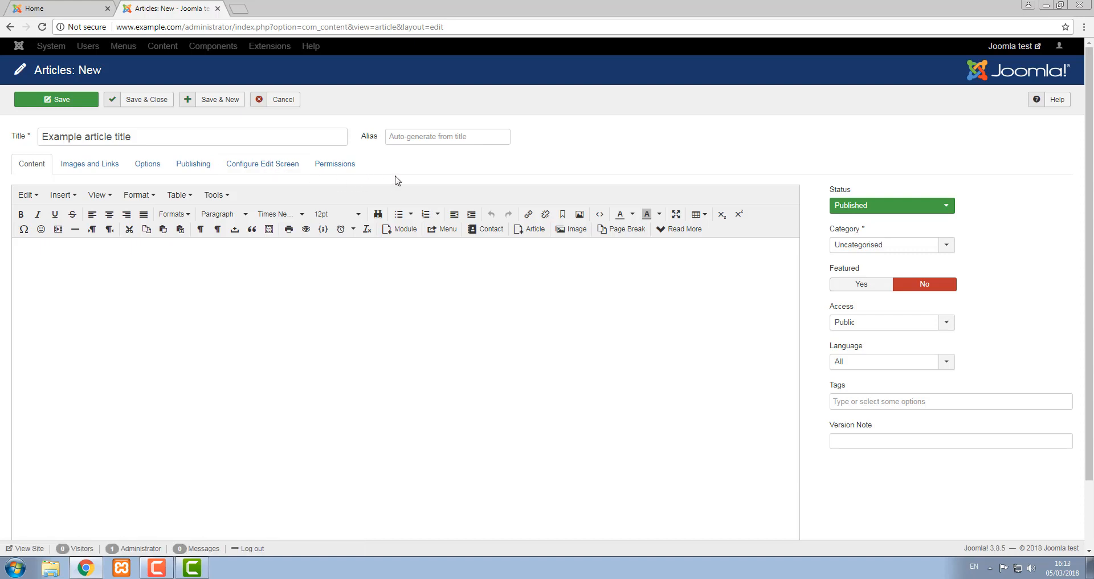
pyautogui.click(79, 102)
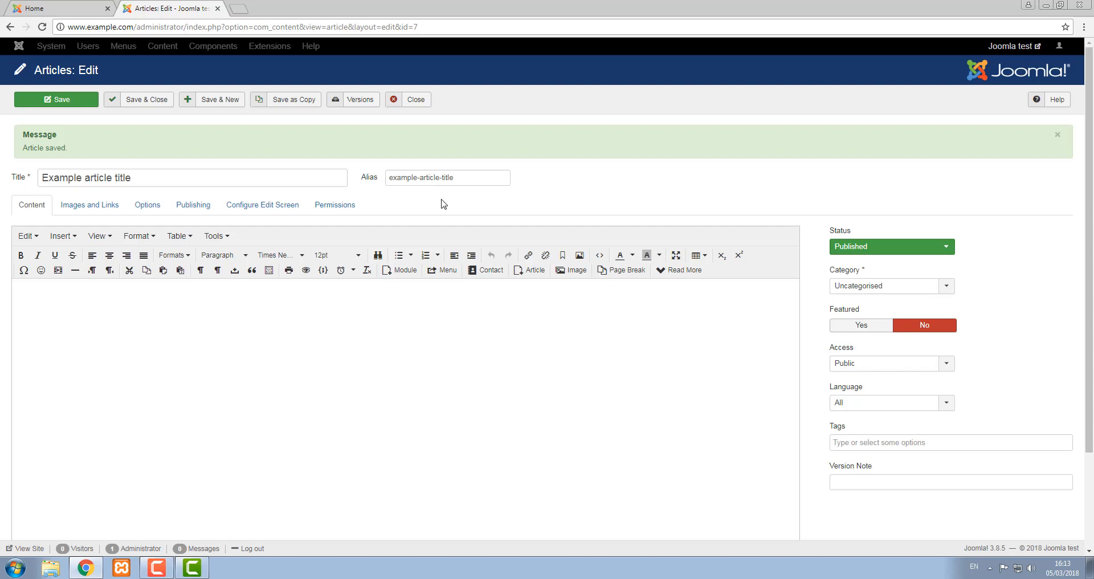
# Step: Extend the article's alias to "example-article-title-keyword" and save the article
pyautogui.click(473, 181)
pyautogui.write('-keywo')
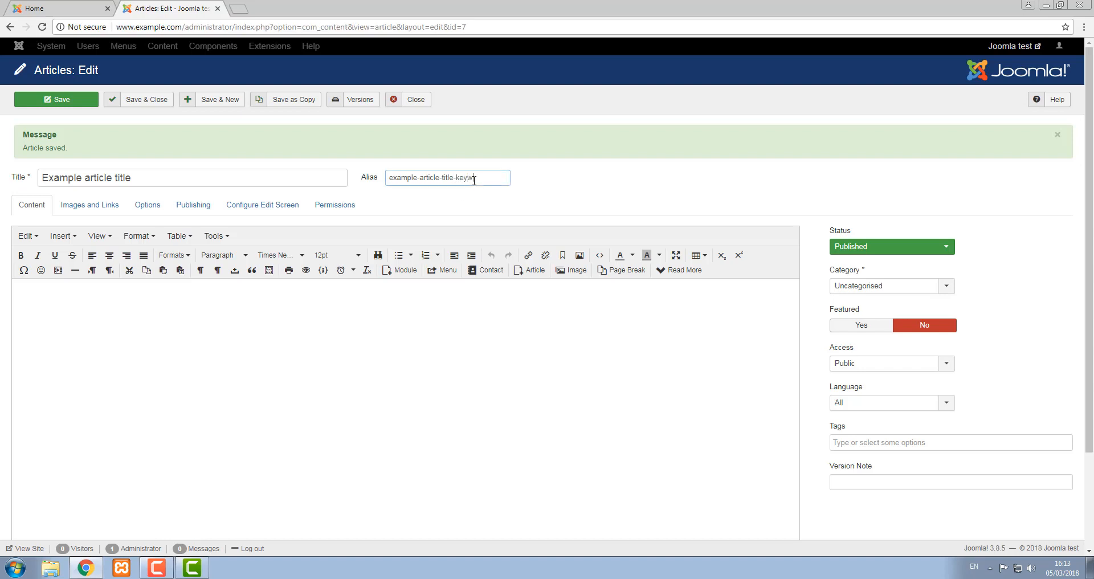
pyautogui.write('rd')
pyautogui.click(57, 100)
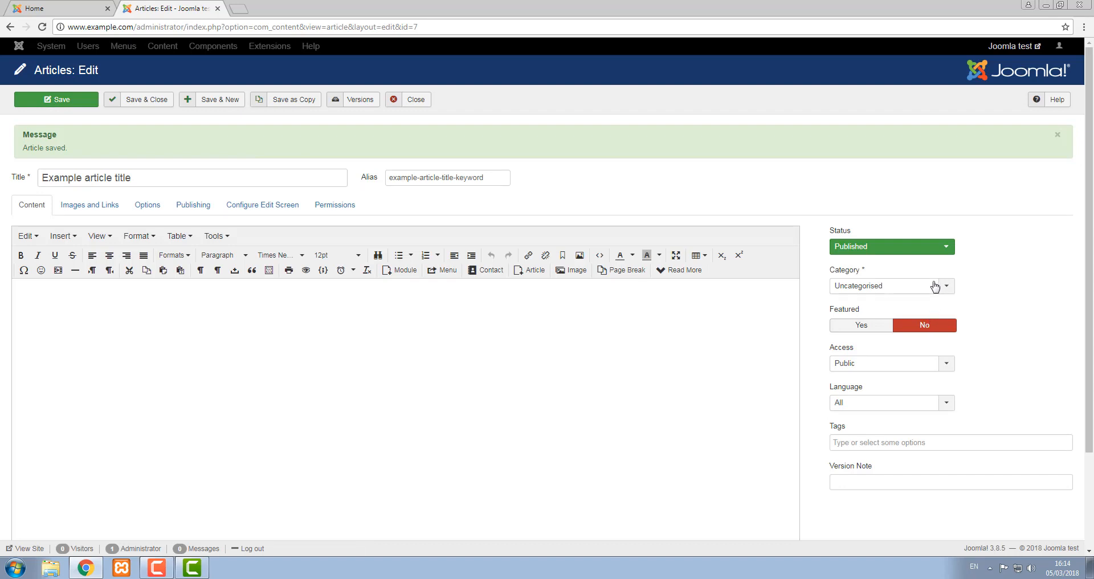
# Step: Assign the article to the News category and paste the prepared sample text into its body
pyautogui.click(925, 285)
pyautogui.click(906, 333)
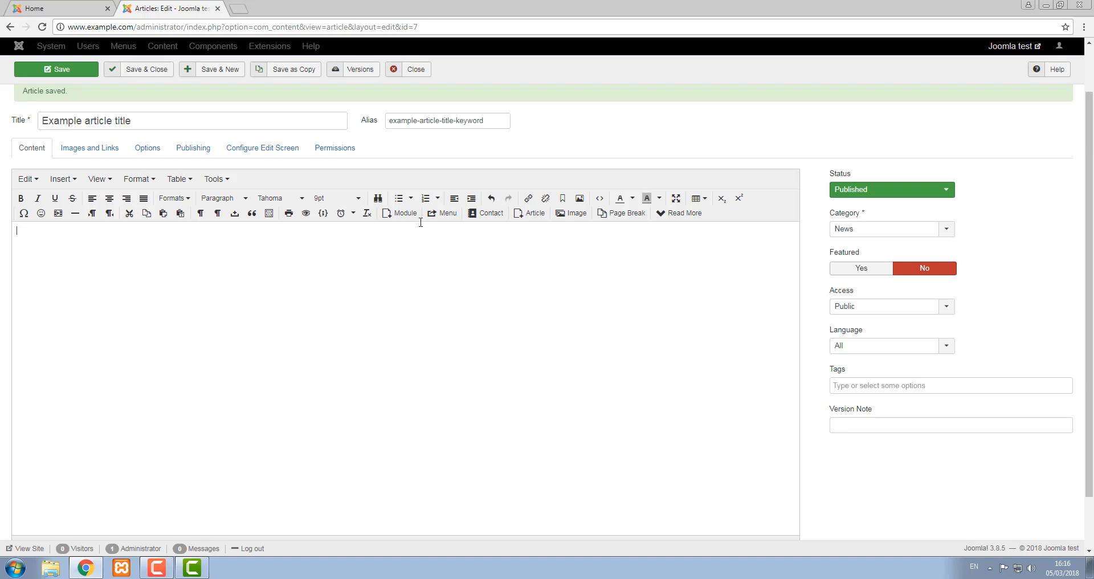
pyautogui.hotkey('ctrl', 'v')
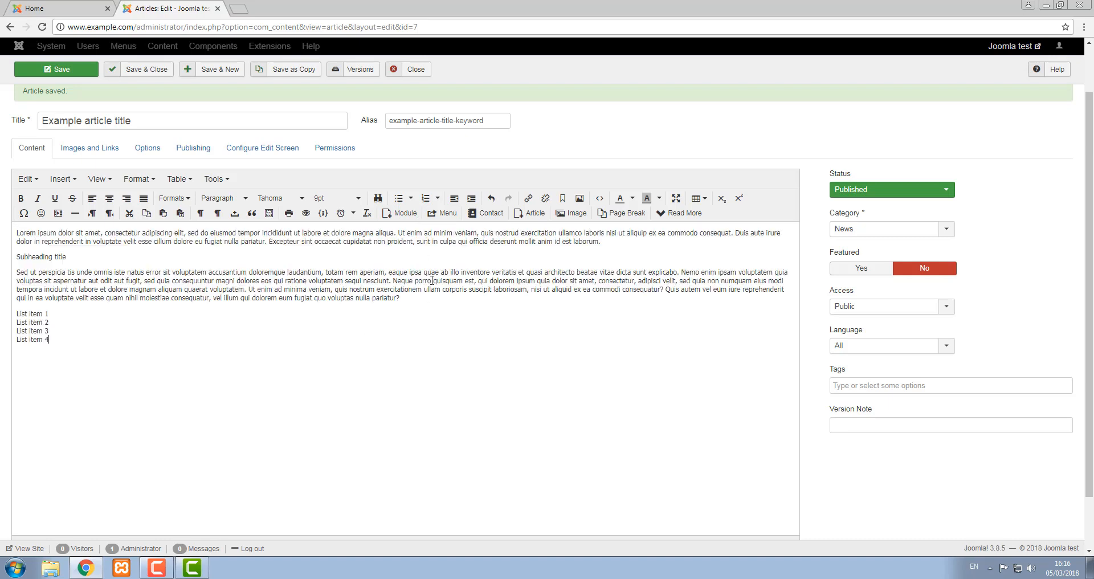
# Step: Turn the lines List item 1 to List item 4 into a bulleted list with one bullet per item
pyautogui.moveTo(55, 340); pyautogui.dragTo(15, 316)
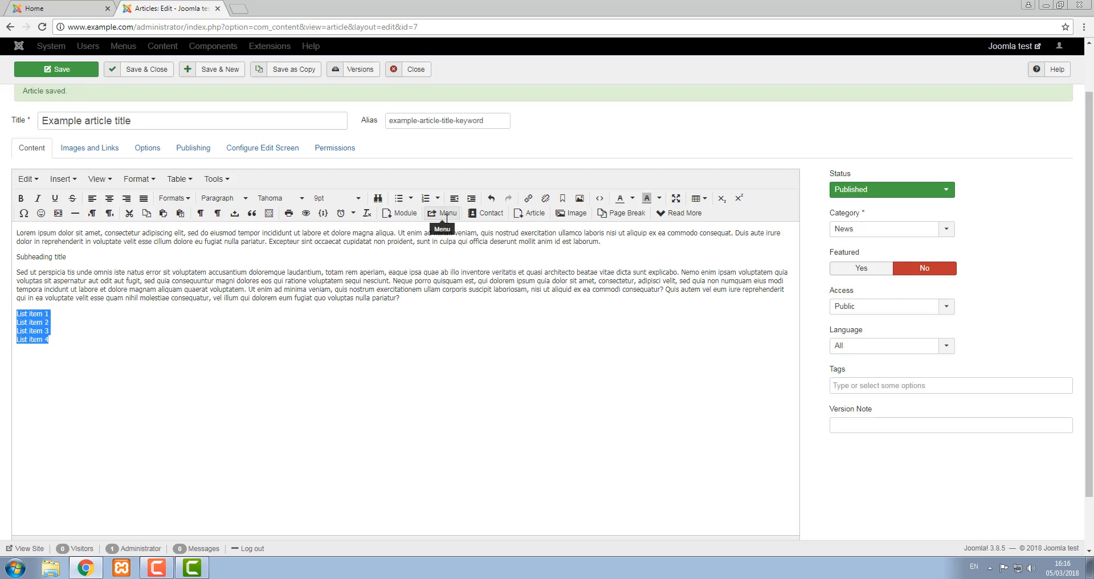
pyautogui.click(399, 199)
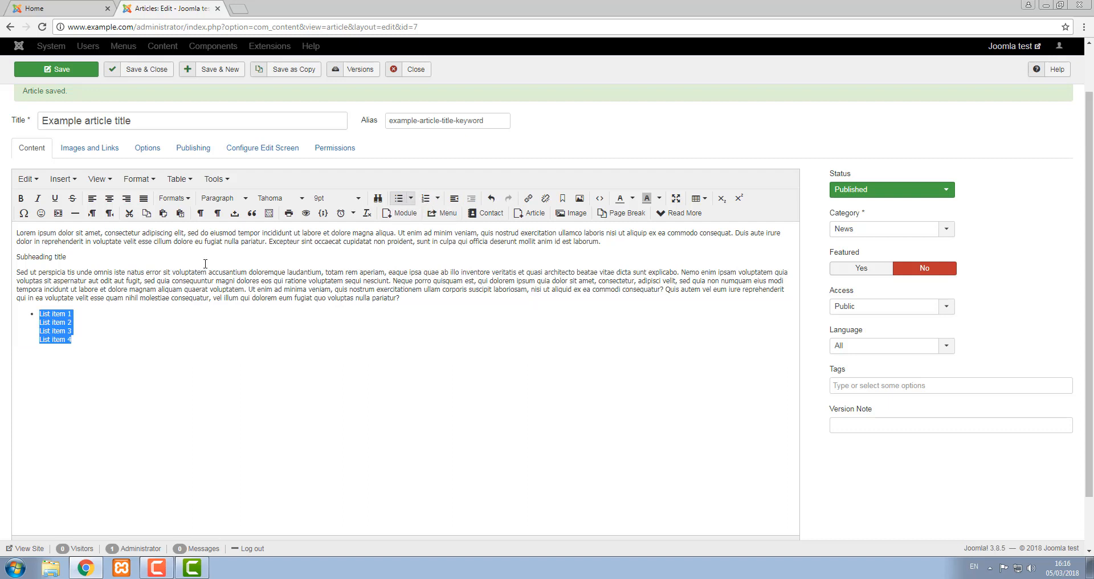
pyautogui.click(48, 322)
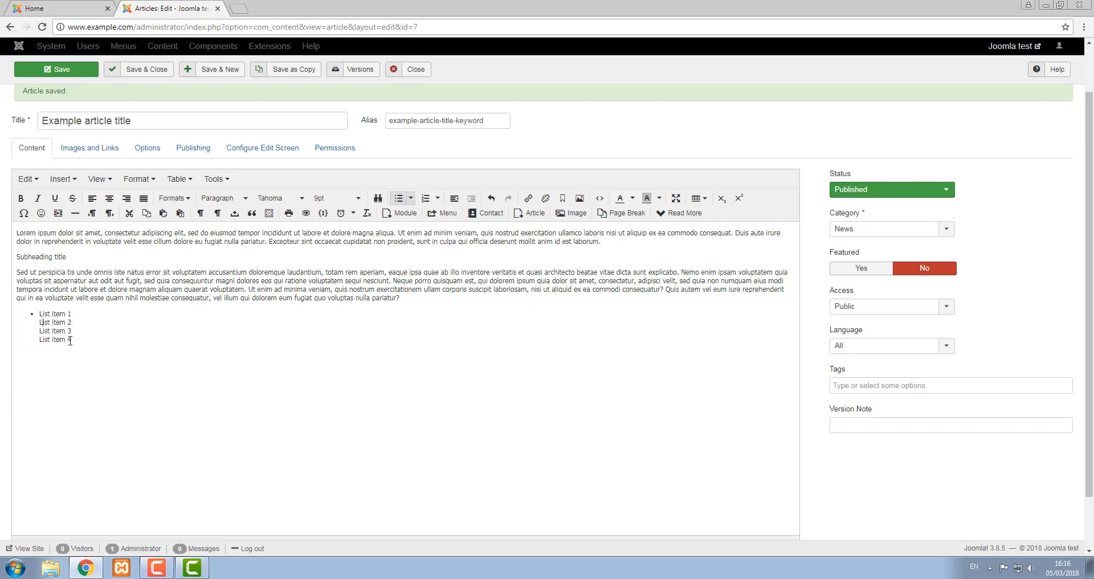
pyautogui.press('Return')
# Step: Format the "Subheading title" line as Heading 3
pyautogui.moveTo(85, 258); pyautogui.dragTo(17, 258)
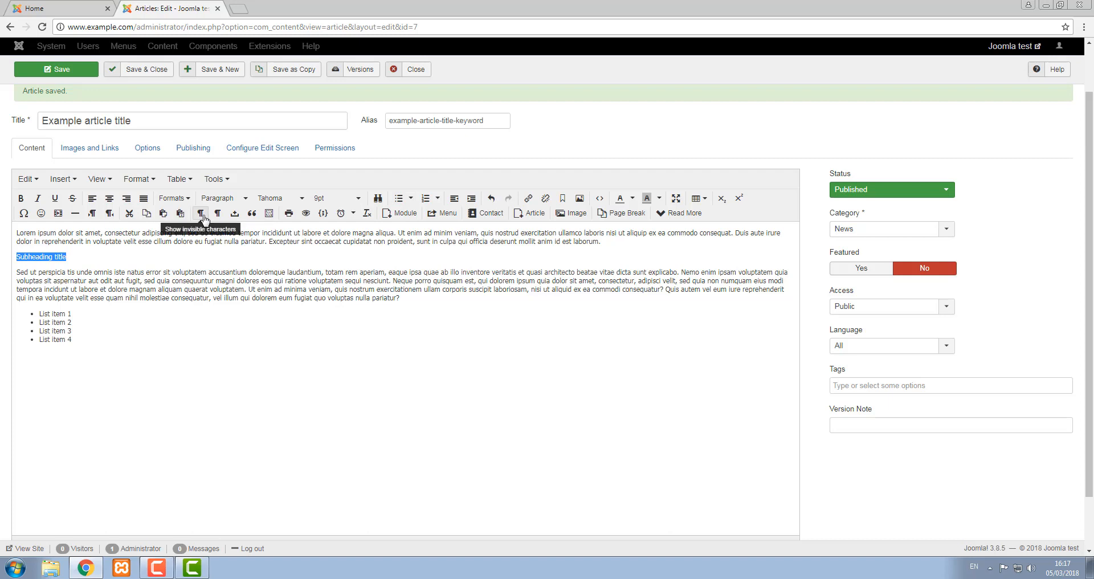
pyautogui.click(180, 199)
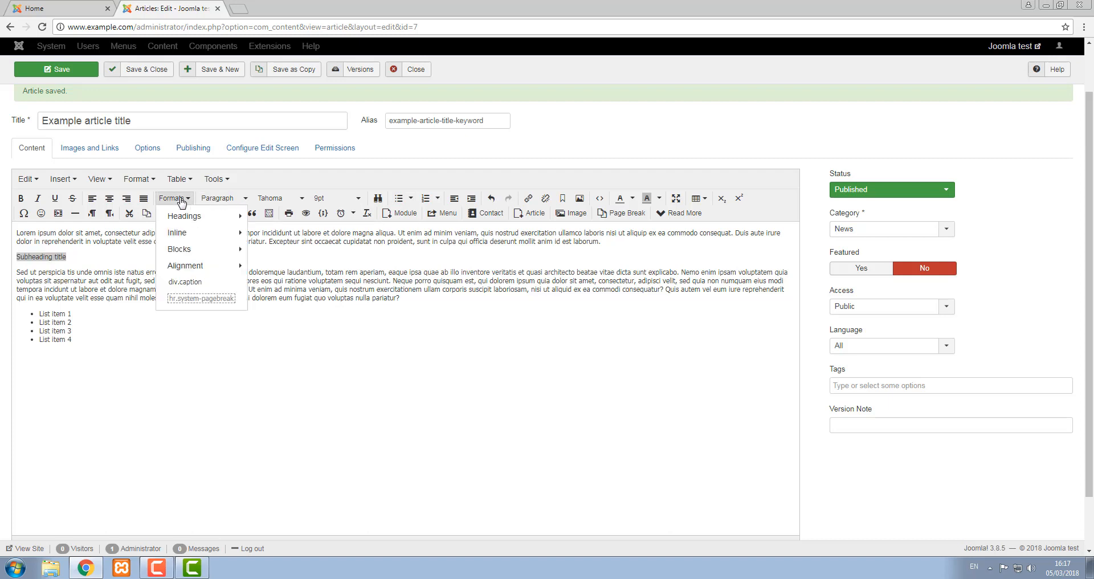
pyautogui.click(225, 198)
pyautogui.click(242, 266)
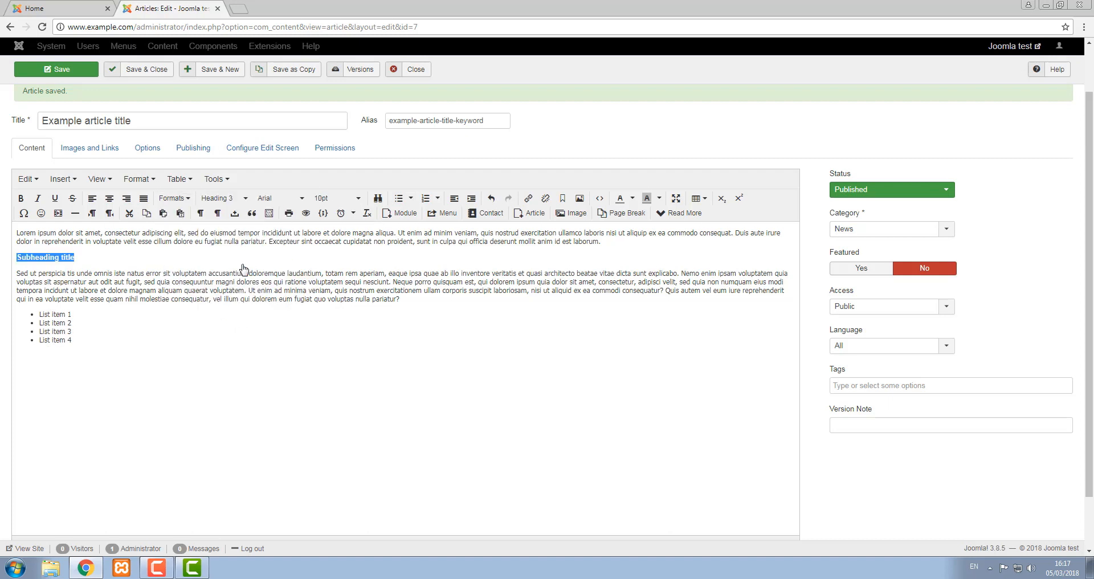
pyautogui.click(165, 272)
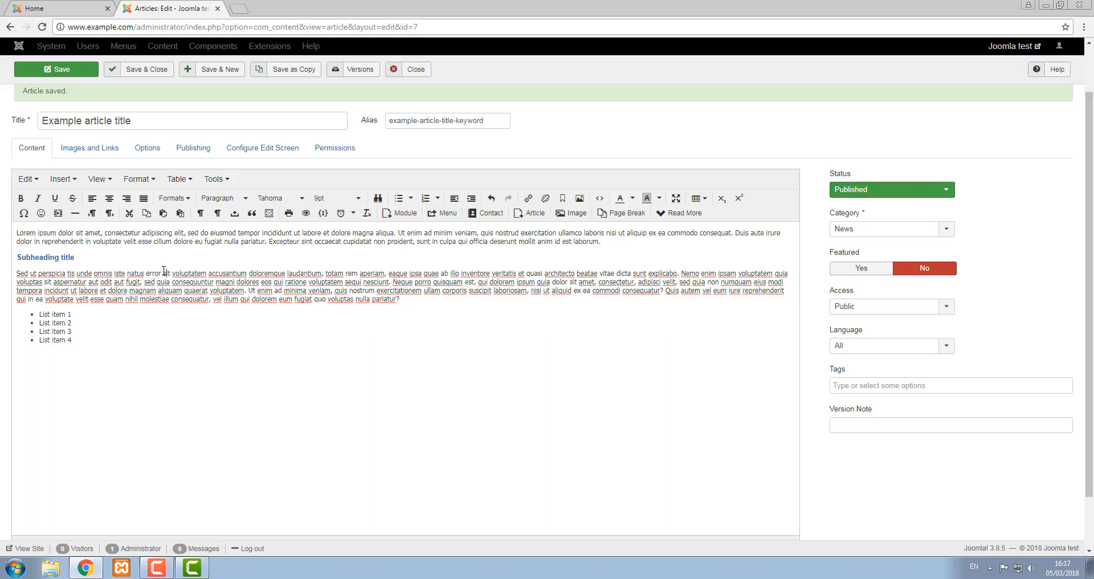
# Step: Make the word "voluptatem" in the second paragraph bold and "Excepteur" in the first paragraph italic
pyautogui.doubleClick(198, 275)
pyautogui.hotkey('ctrl', 'b')
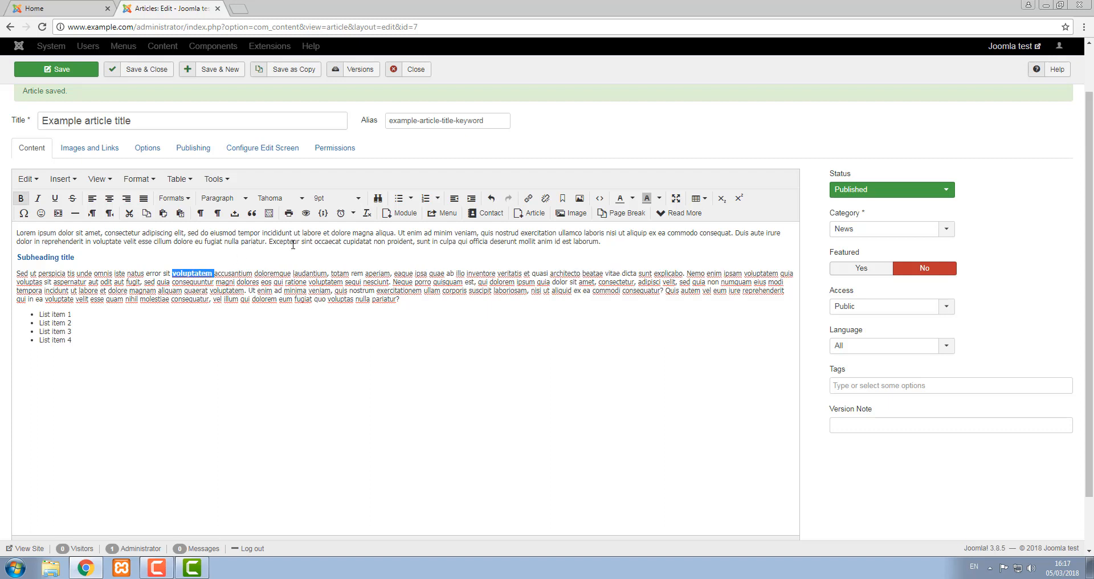
pyautogui.doubleClick(293, 242)
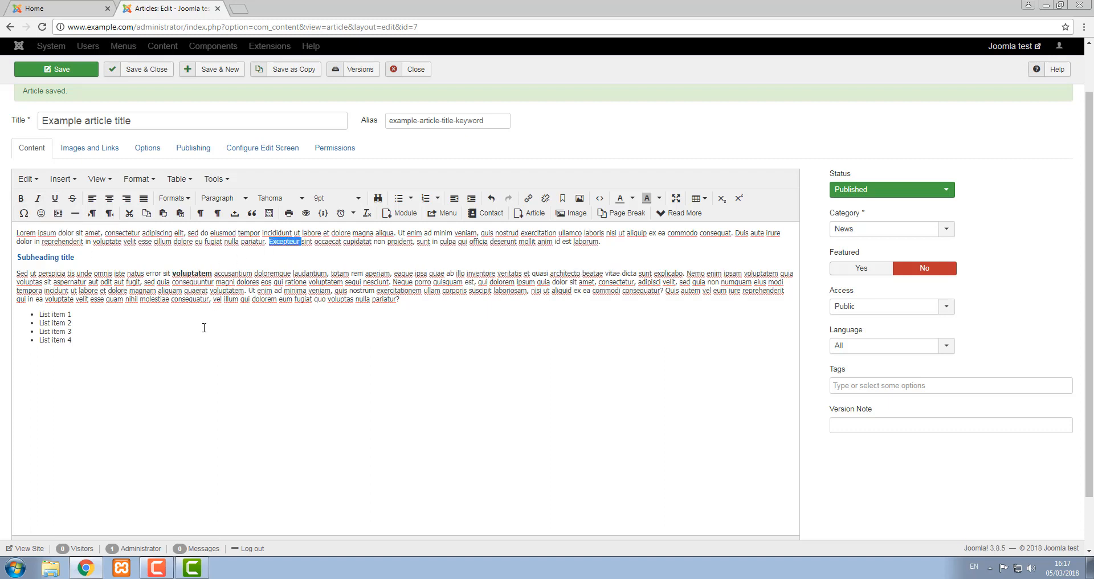
pyautogui.hotkey('ctrl', 'i')
pyautogui.click(283, 337)
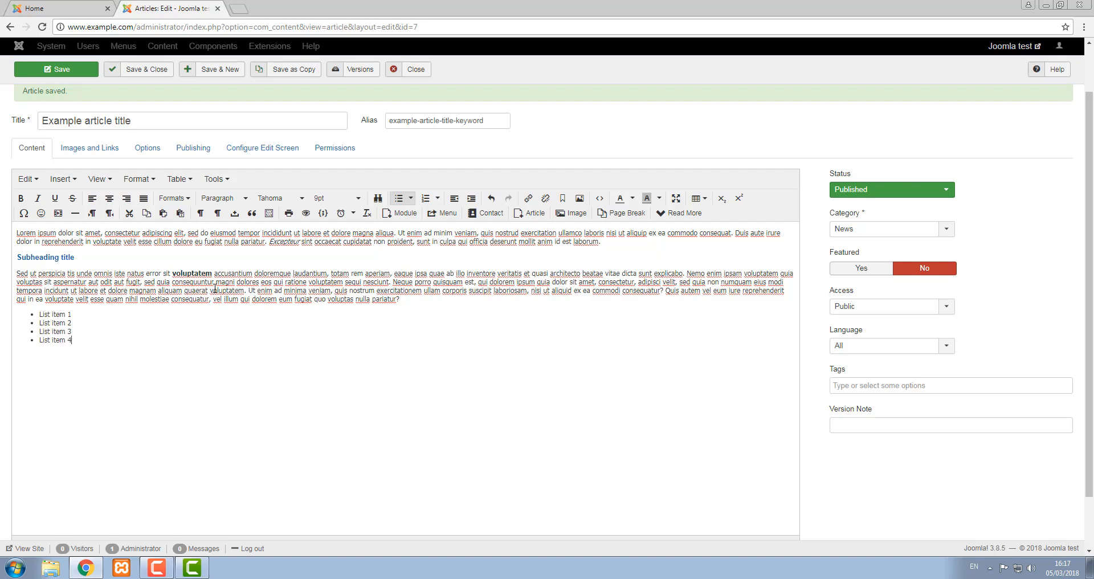
# Step: Save the formatted article and return to the article list
pyautogui.click(65, 69)
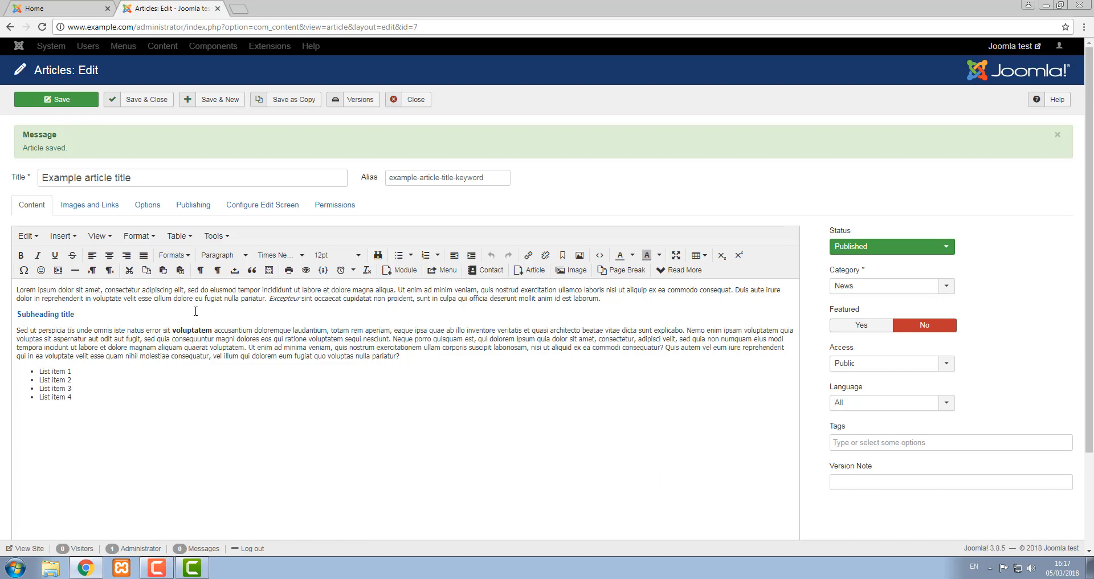
pyautogui.click(146, 101)
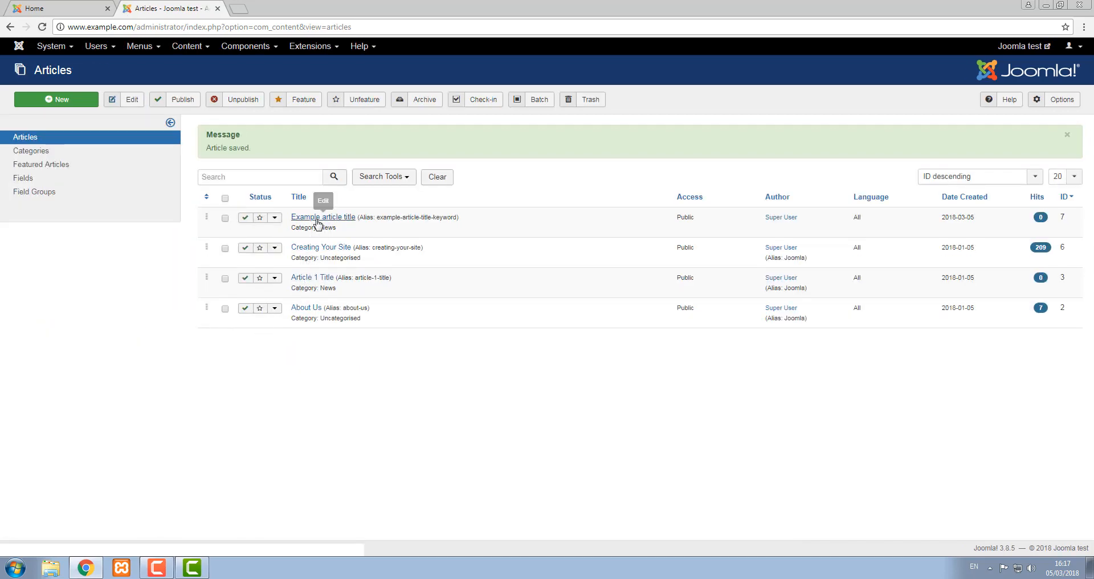
# Step: Reopen the Example article title article, save it while starting a new blank article, and cancel the blank one
pyautogui.click(322, 174)
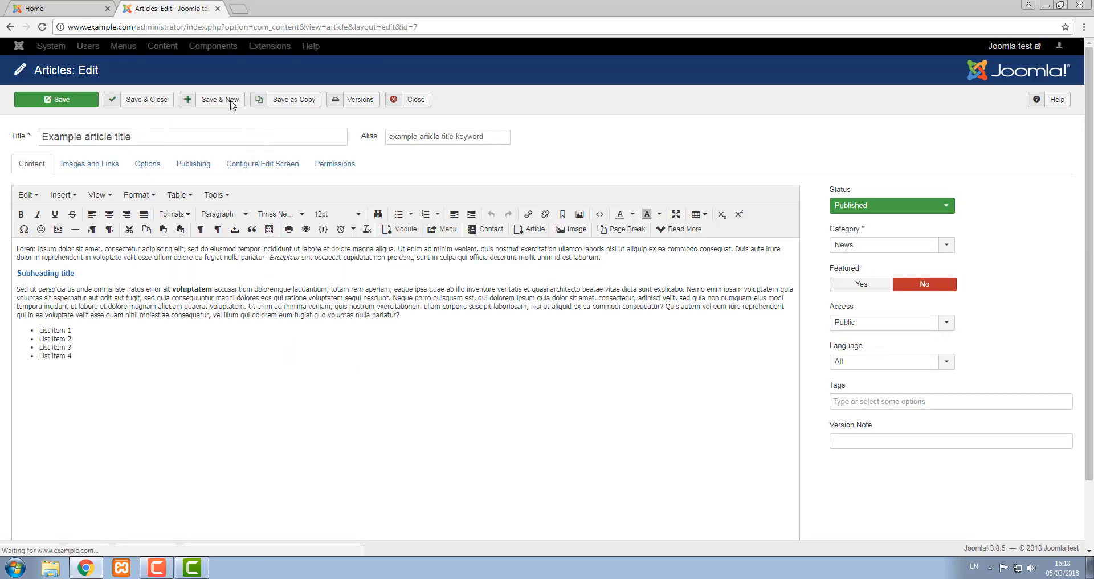
pyautogui.click(227, 101)
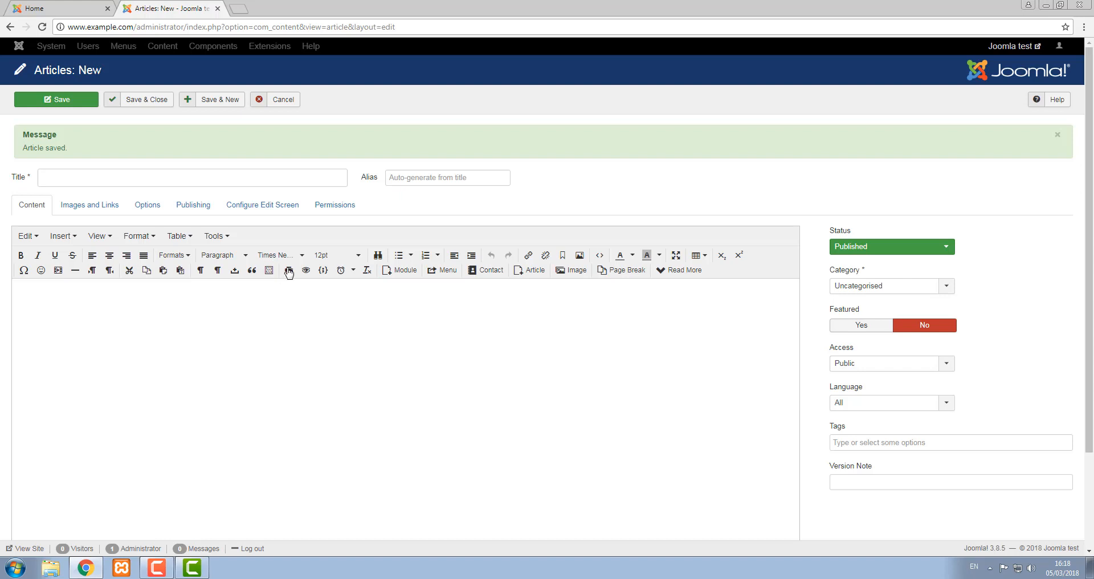
pyautogui.click(279, 102)
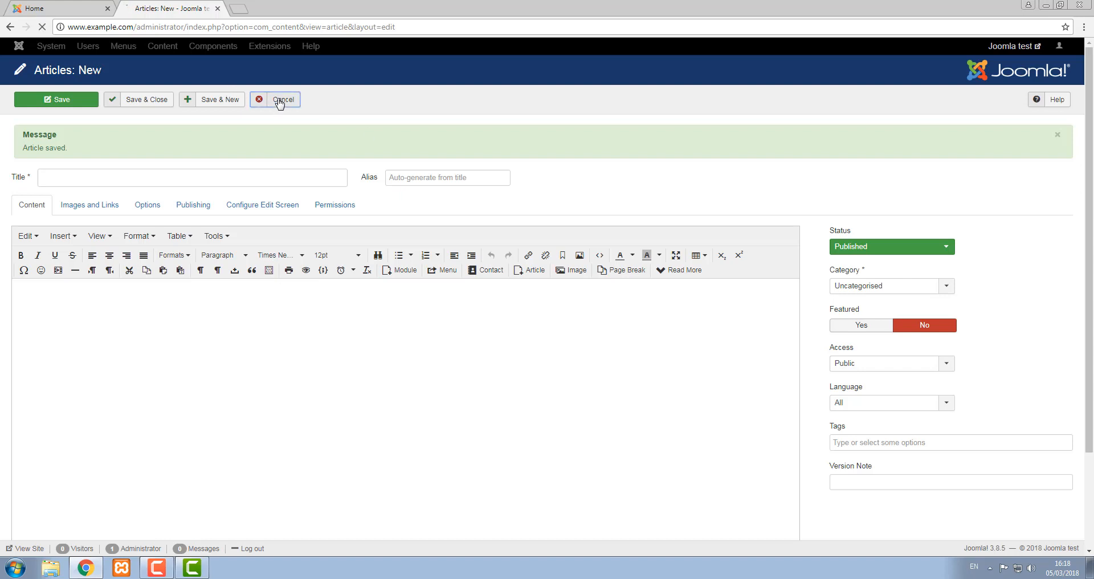
# Step: Open the Example article title article and save it as a copy
pyautogui.click(337, 176)
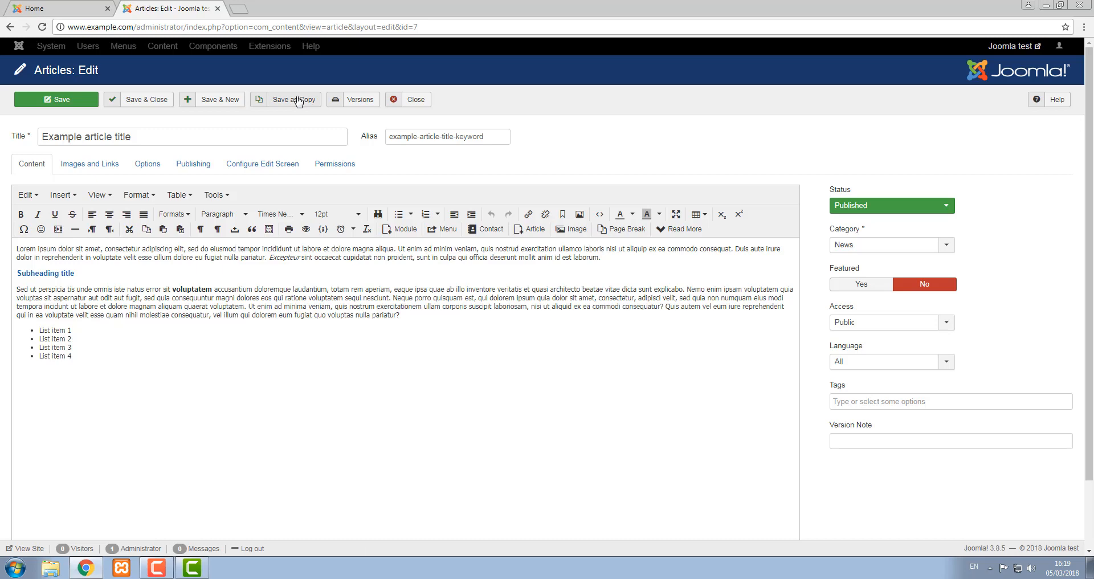
pyautogui.click(296, 101)
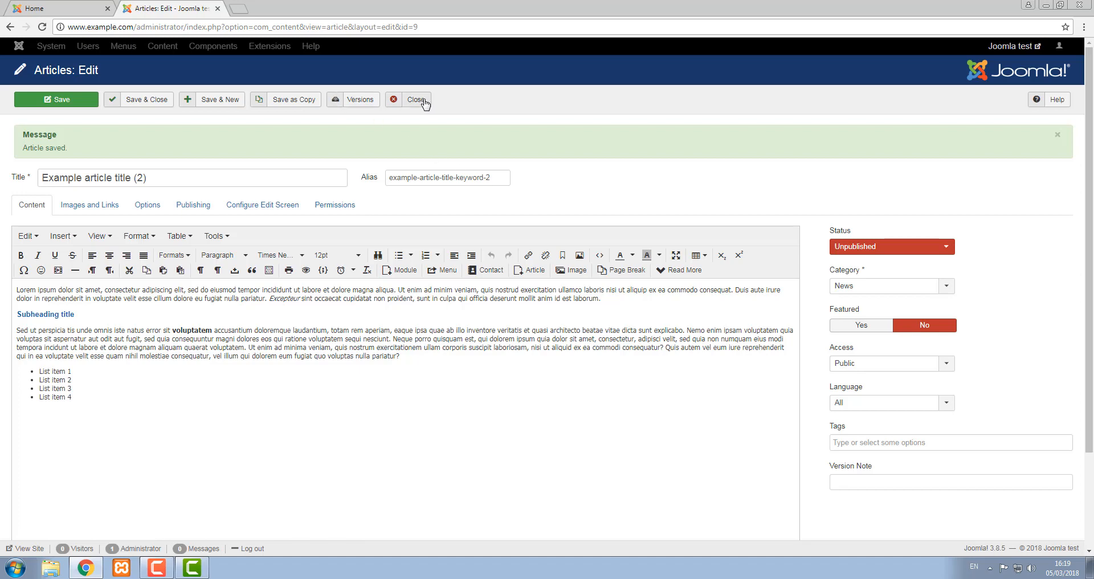
# Step: View the copied article's version history, and close the article to return to the article list
pyautogui.click(361, 101)
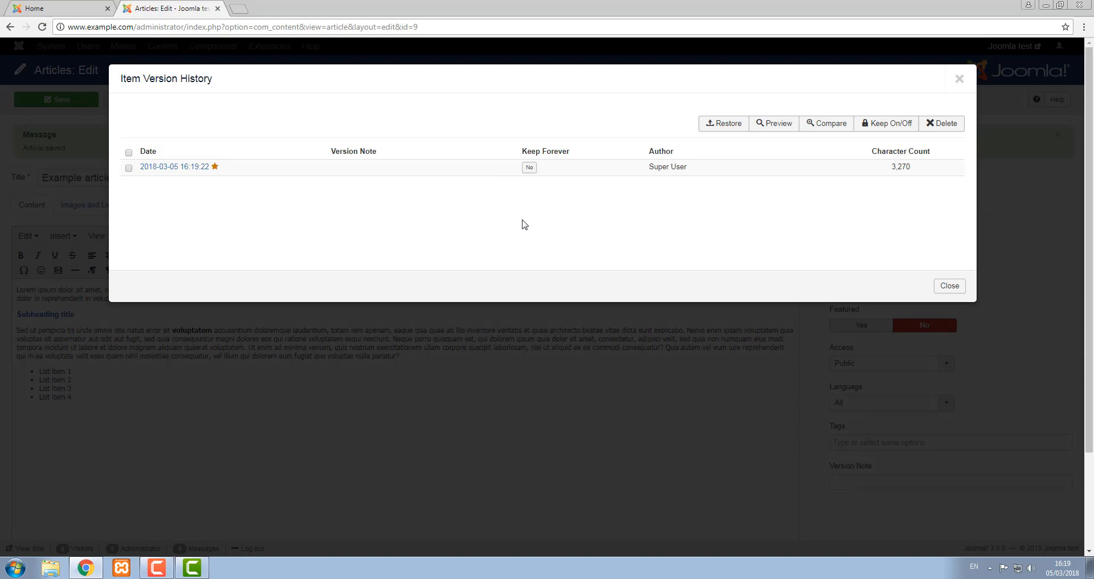
pyautogui.click(959, 81)
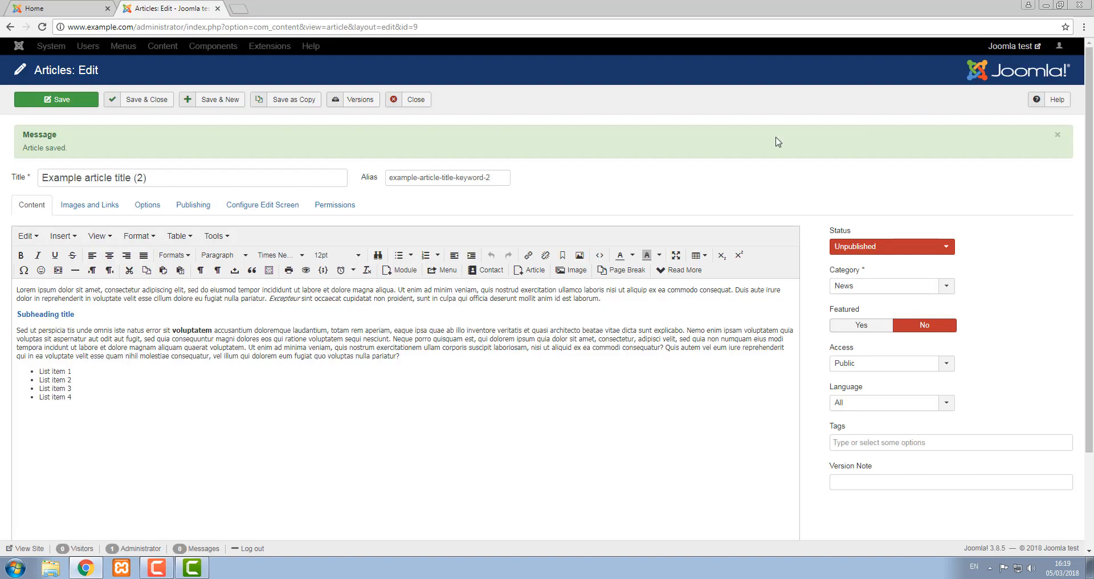
pyautogui.click(411, 101)
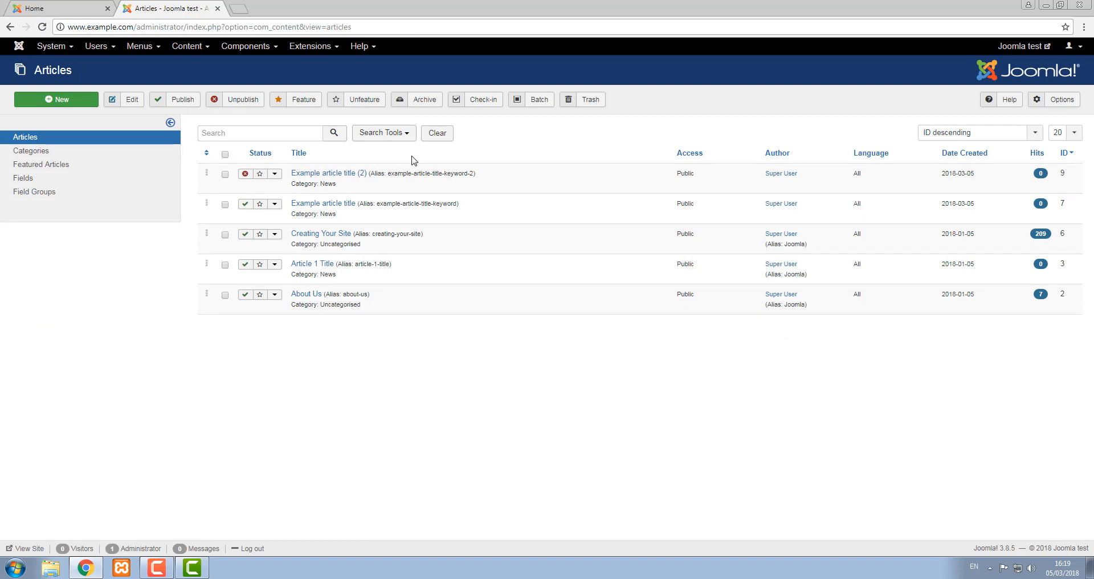